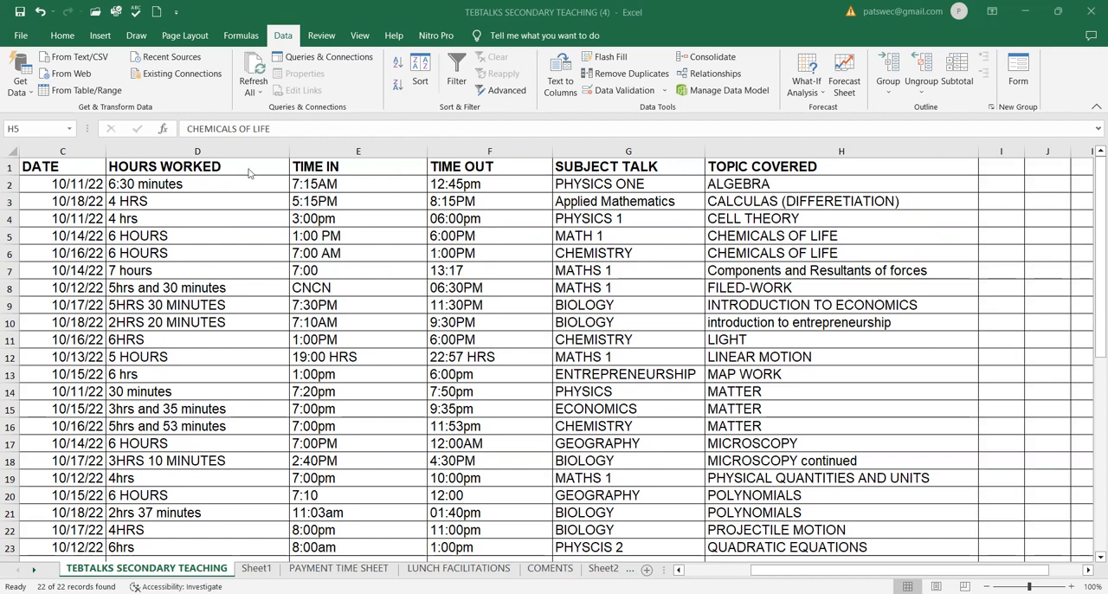
Examine the columns from HOURS WORKED through TOPIC COVERED by selecting each column in turn.
left_click_drag(69, 153, 186, 149)
left_click(186, 151)
left_click(324, 152)
left_click(491, 151)
left_click(629, 152)
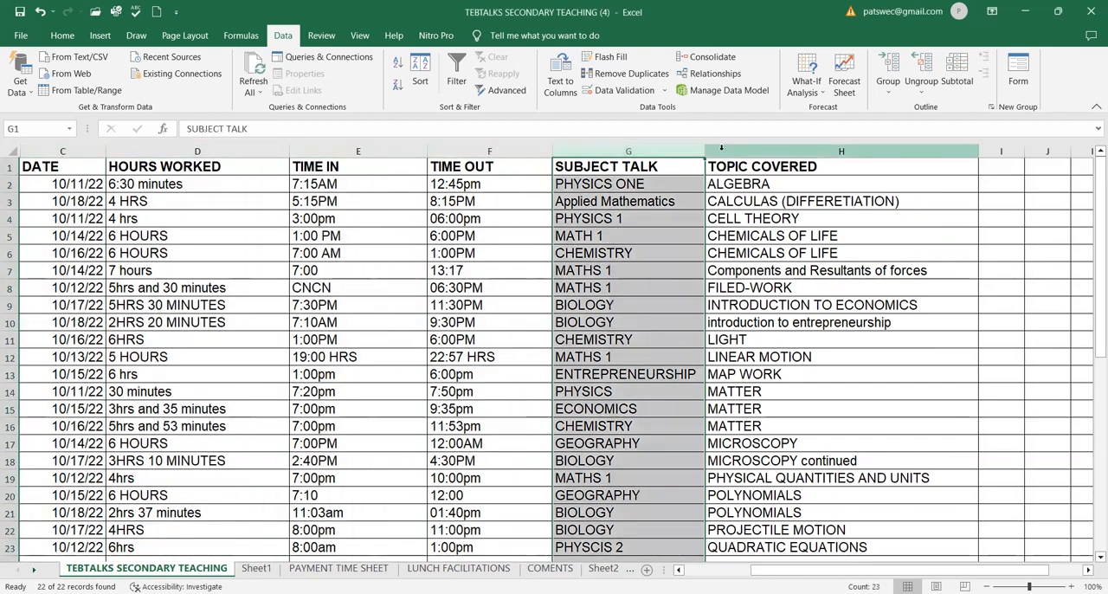
left_click(823, 151)
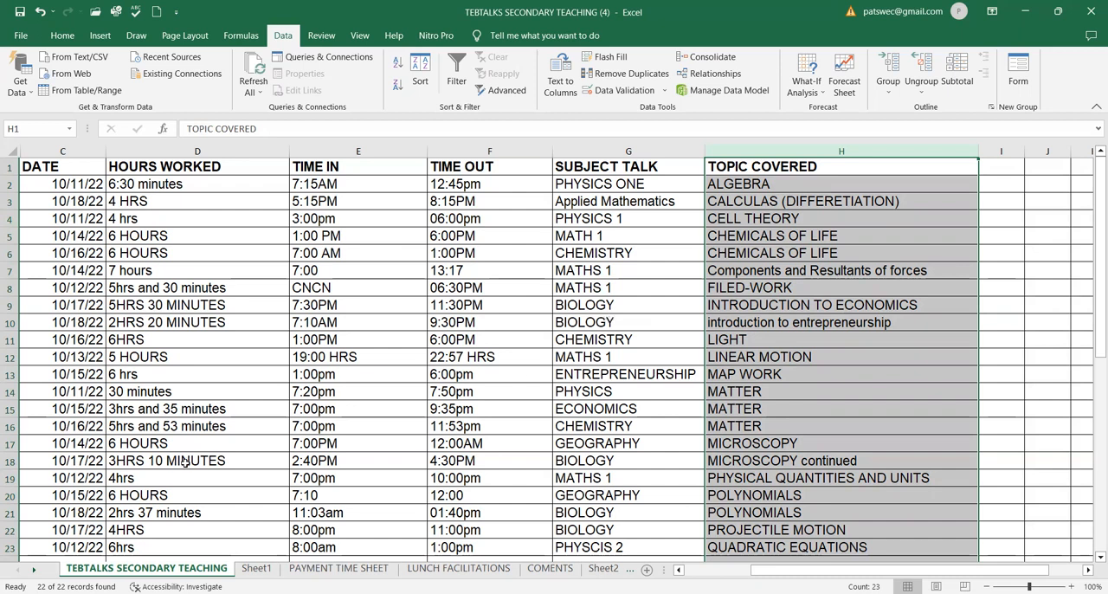
left_click(174, 147)
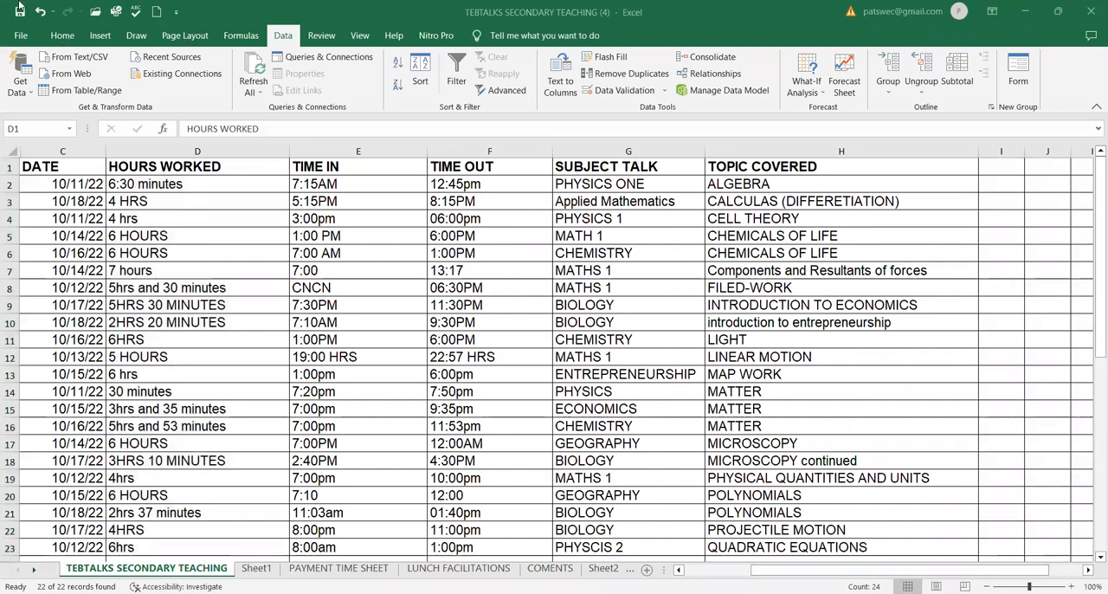
mouse_move(2, 35)
left_mouse_down()
mouse_move(350, 36)
mouse_move(475, 57)
mouse_move(606, 47)
mouse_move(619, 33)
mouse_move(187, 12)
mouse_move(26, 13)
mouse_move(7, 33)
left_mouse_up()
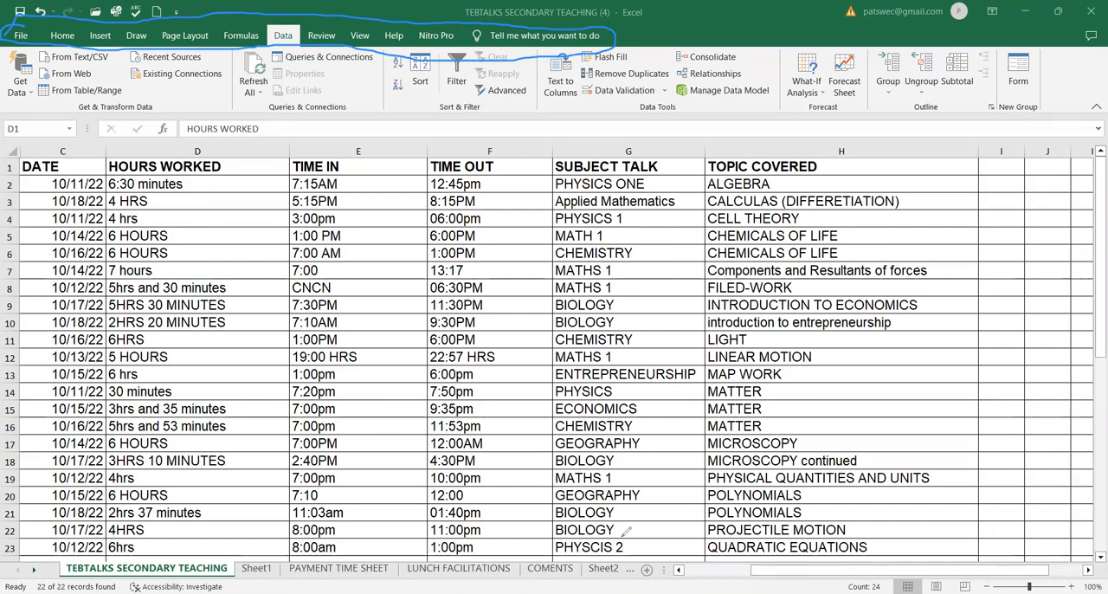
Undo the recent changes to restore the table with its filter headers.
left_click(41, 11)
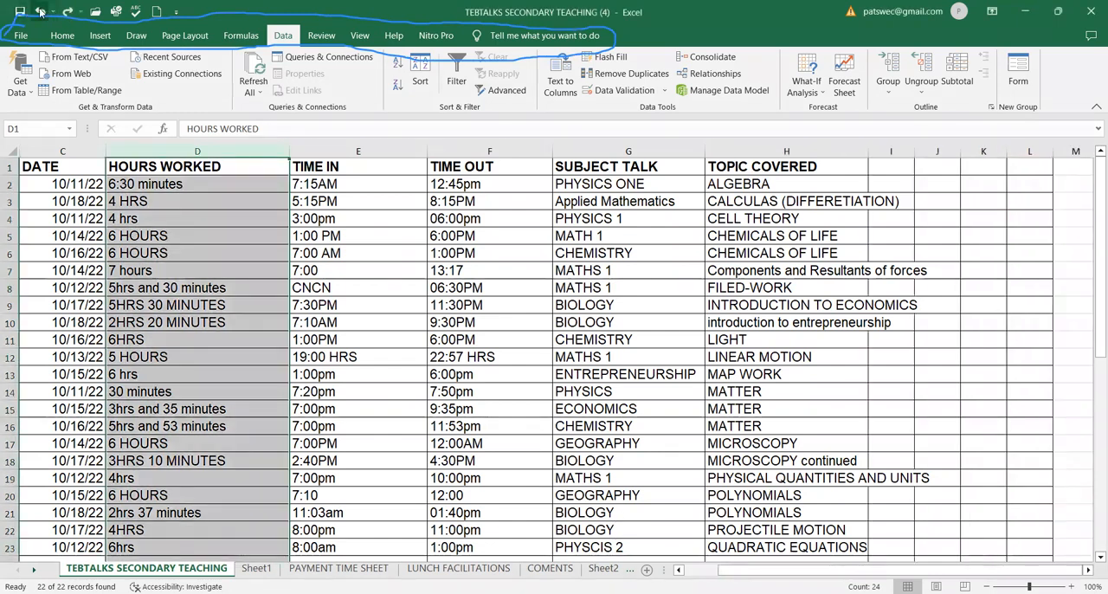
left_click(40, 12)
left_click(40, 11)
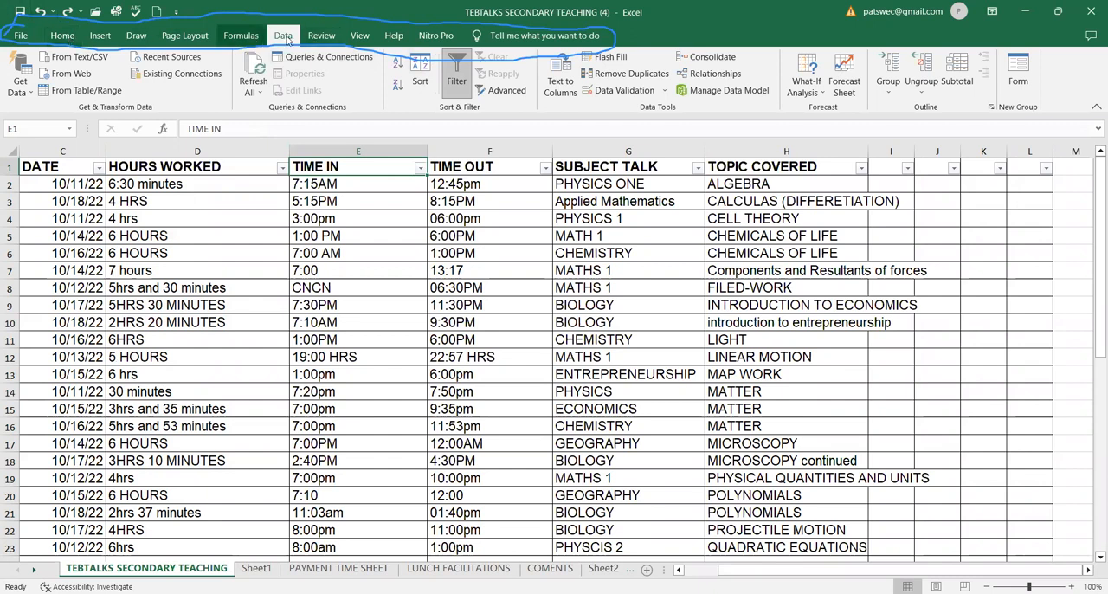
Try splitting the HOURS WORKED column with Text to Columns as delimited text, replacing existing data, and undo the conversion.
left_click(189, 150)
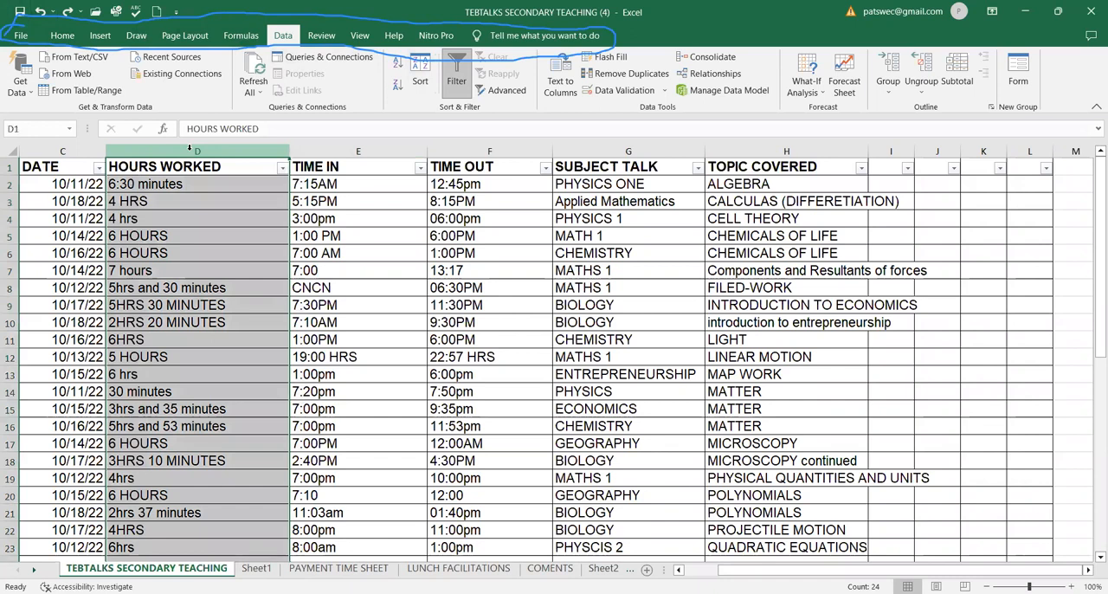
left_click(189, 38)
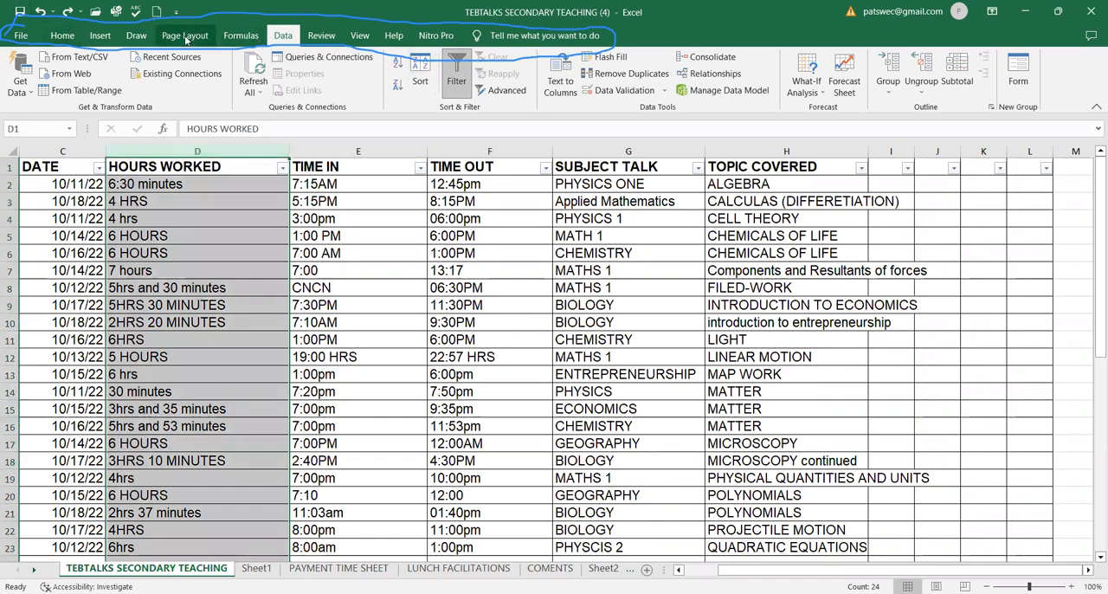
left_click(283, 36)
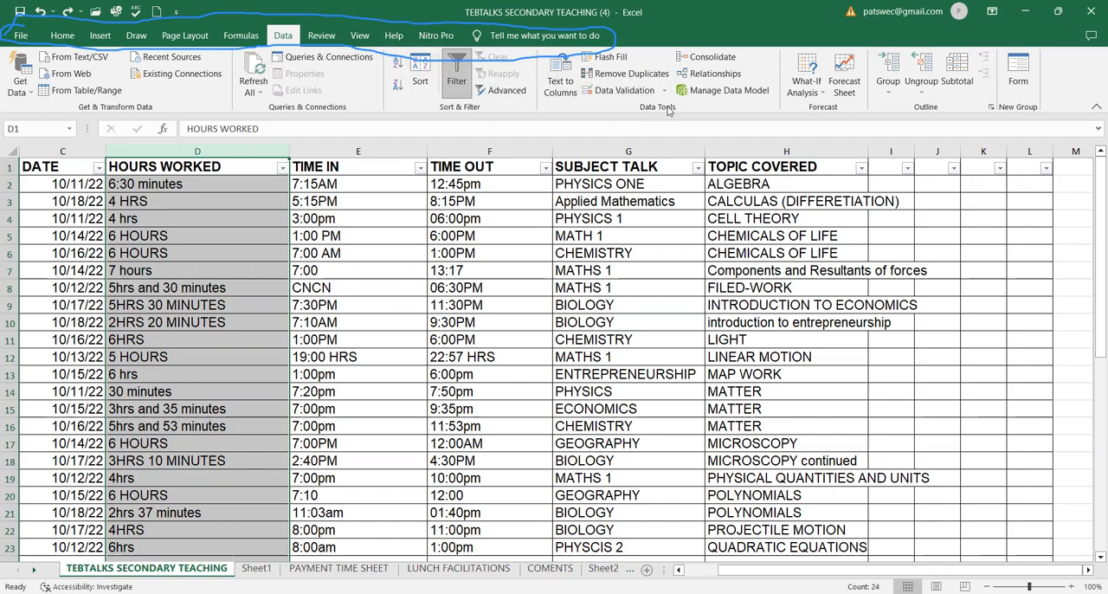
left_click(560, 80)
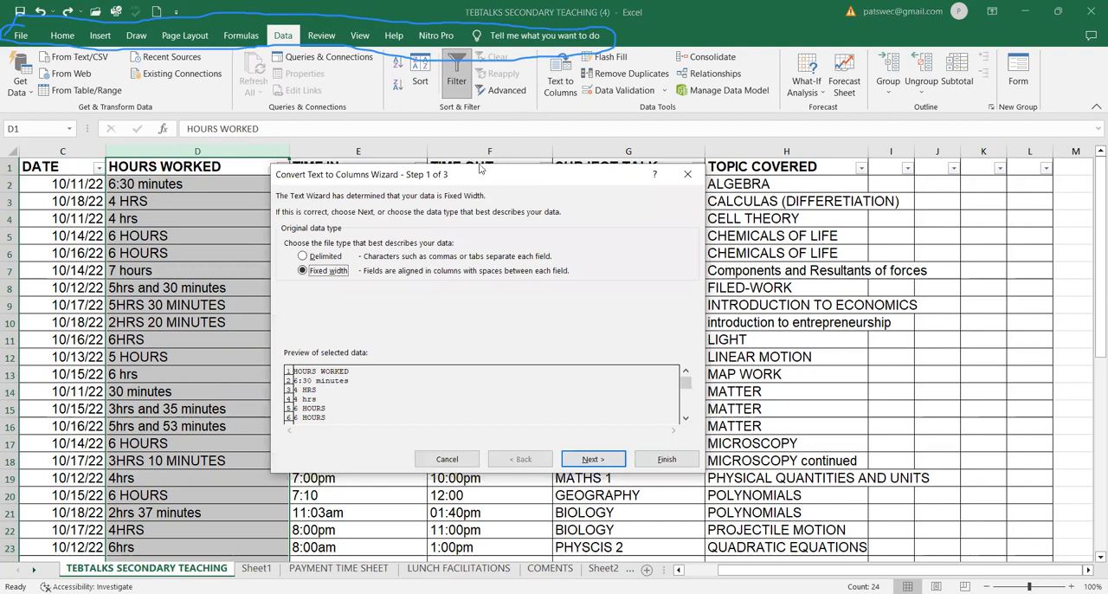
left_click_drag(490, 176, 457, 213)
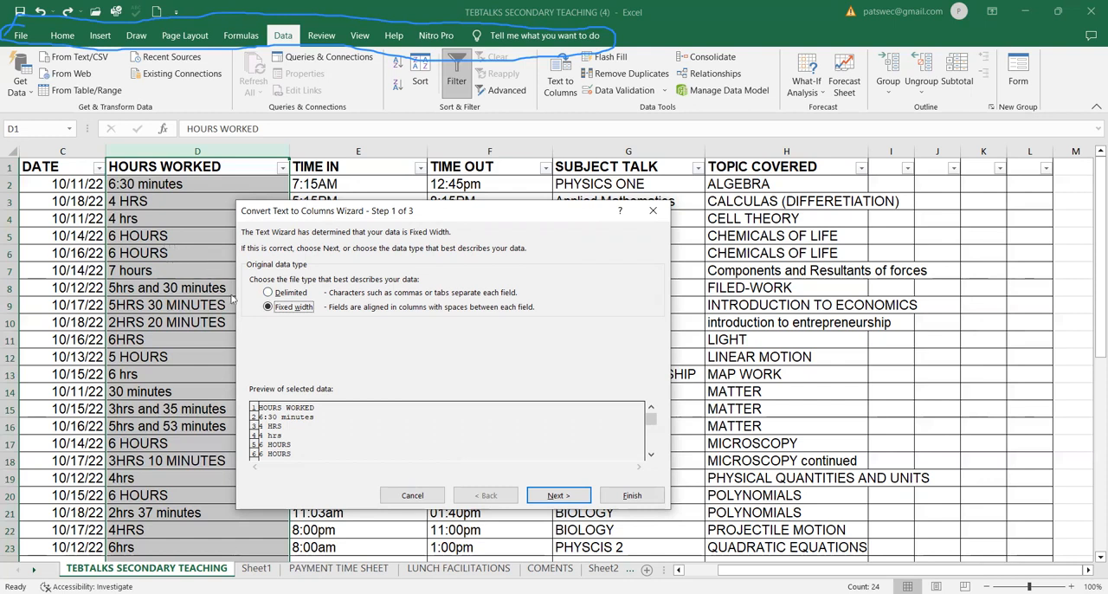
left_click(269, 293)
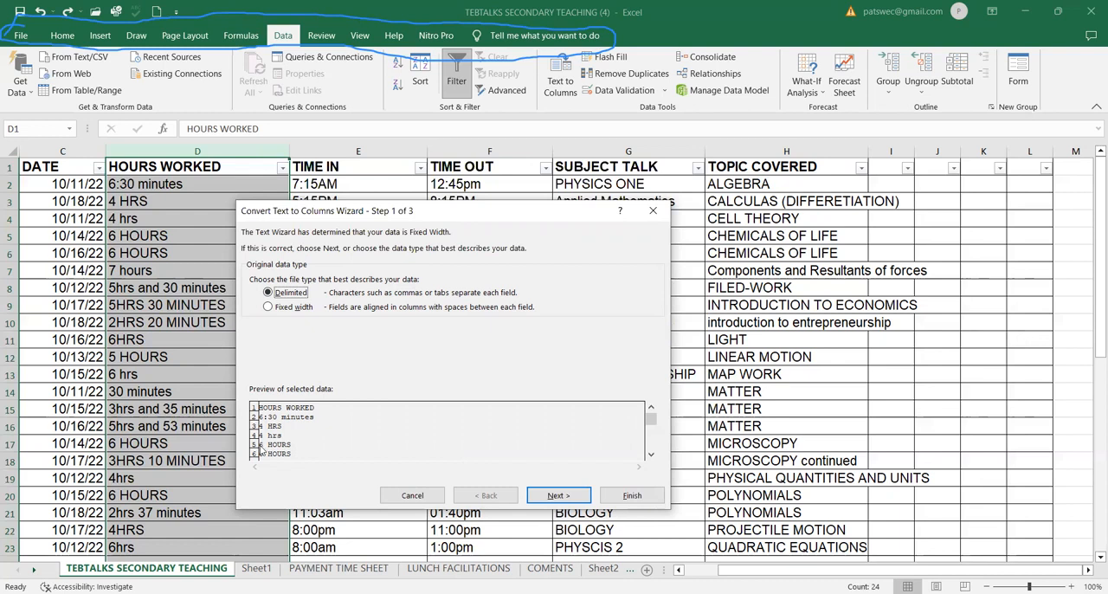
left_click(268, 306)
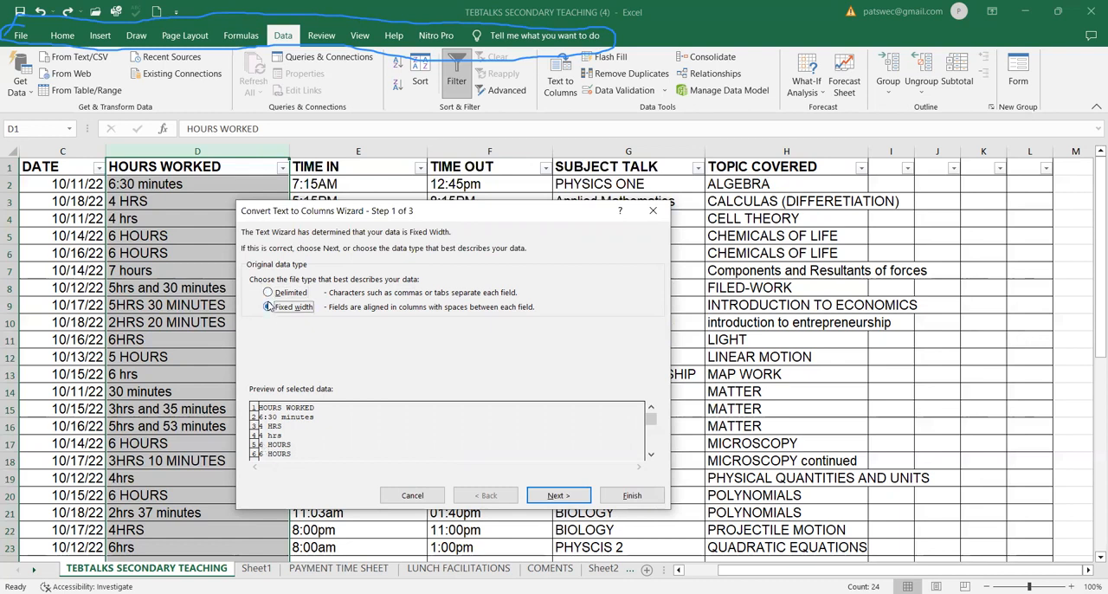
left_click(268, 293)
left_click(547, 499)
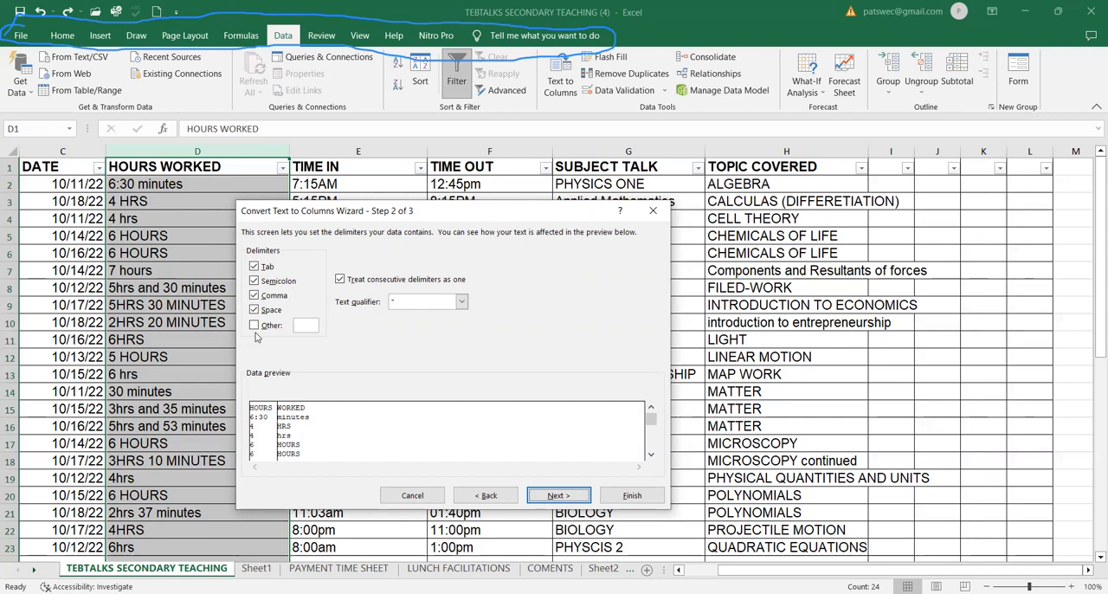
left_click(254, 296)
left_click(559, 495)
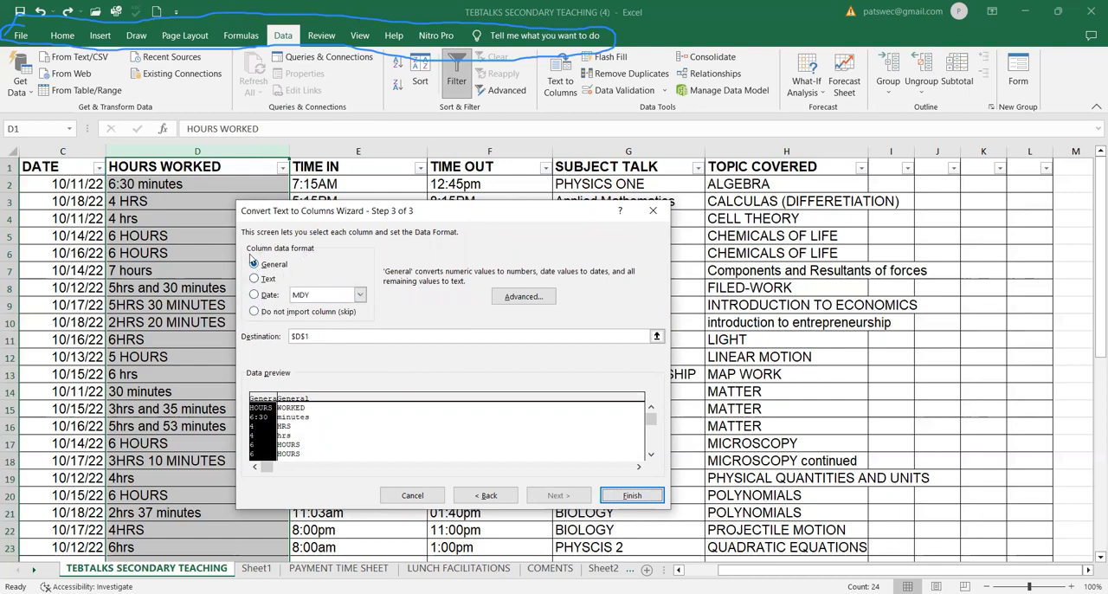
left_click(631, 497)
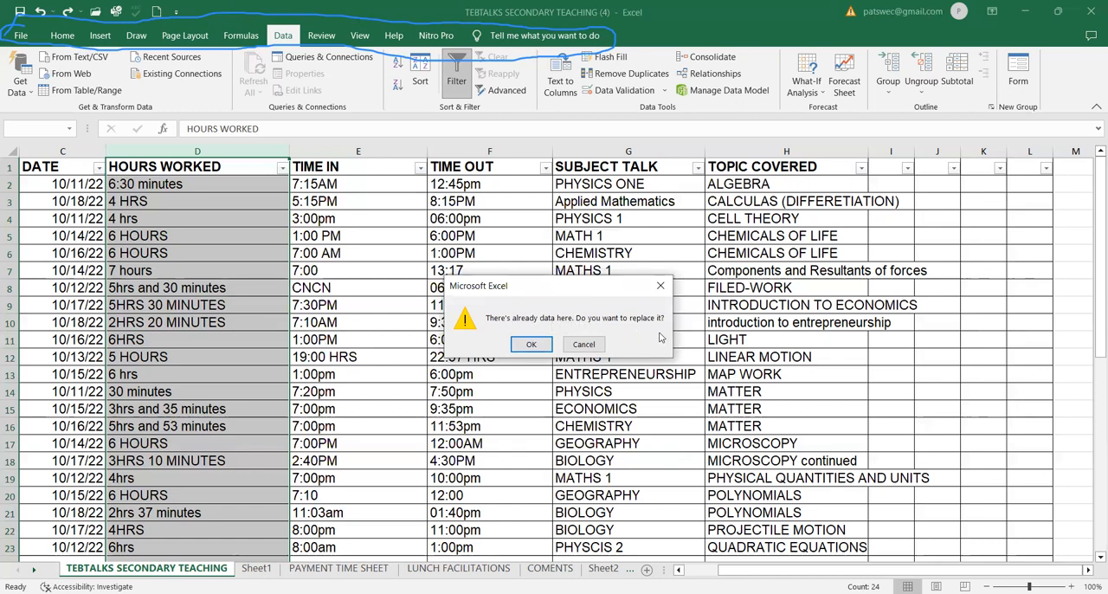
left_click(532, 344)
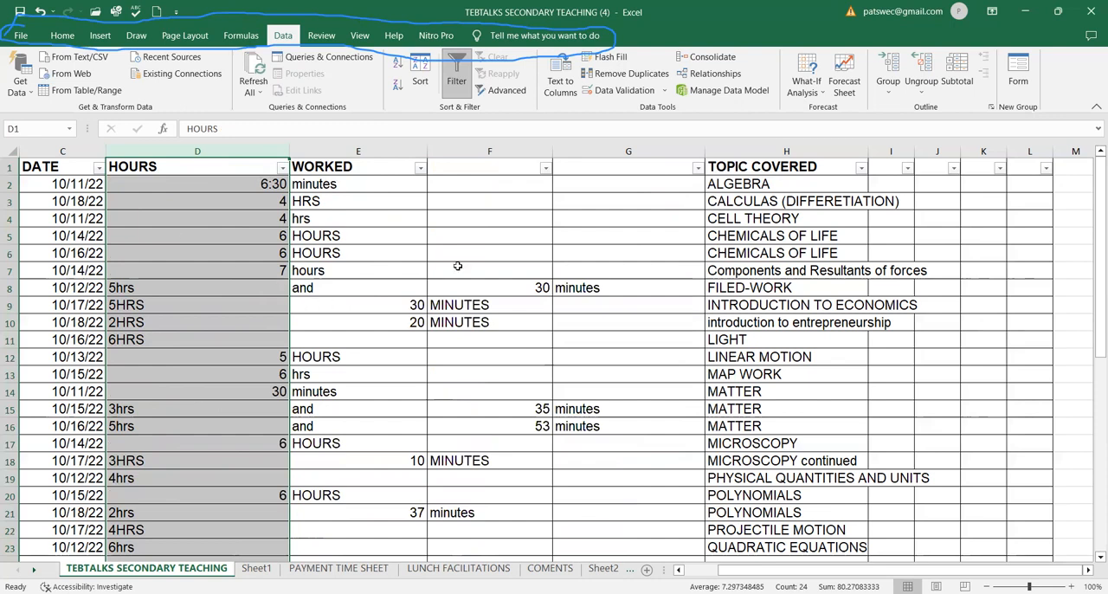
left_click(39, 12)
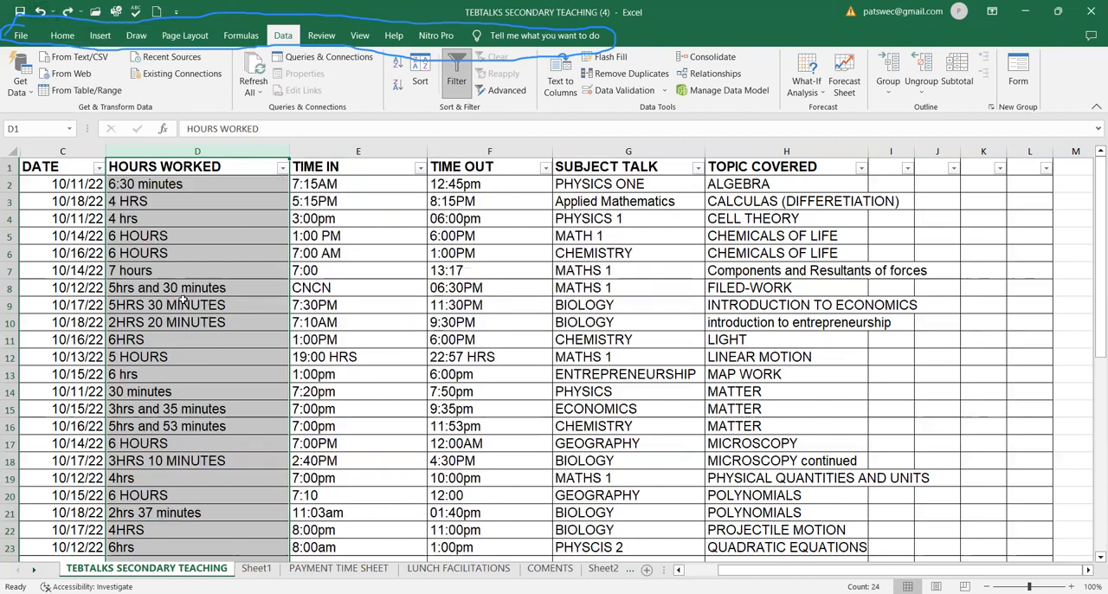
Narrow the TOPIC COVERED column.
left_click(388, 341)
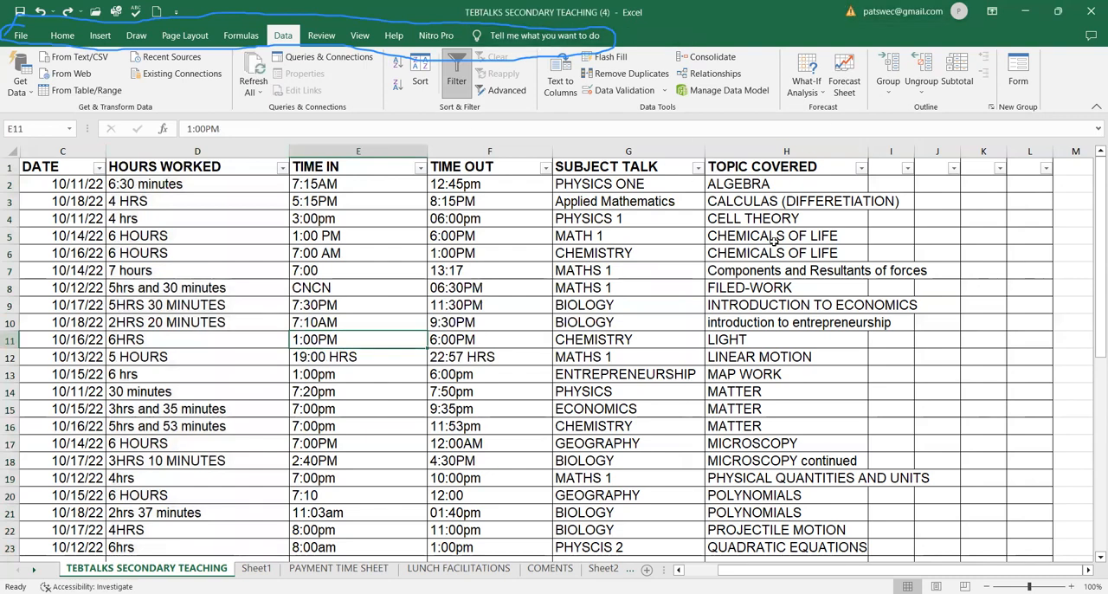
scroll(804, 252, "down", 1)
scroll(804, 253, "up", 1)
left_click_drag(867, 152, 952, 155)
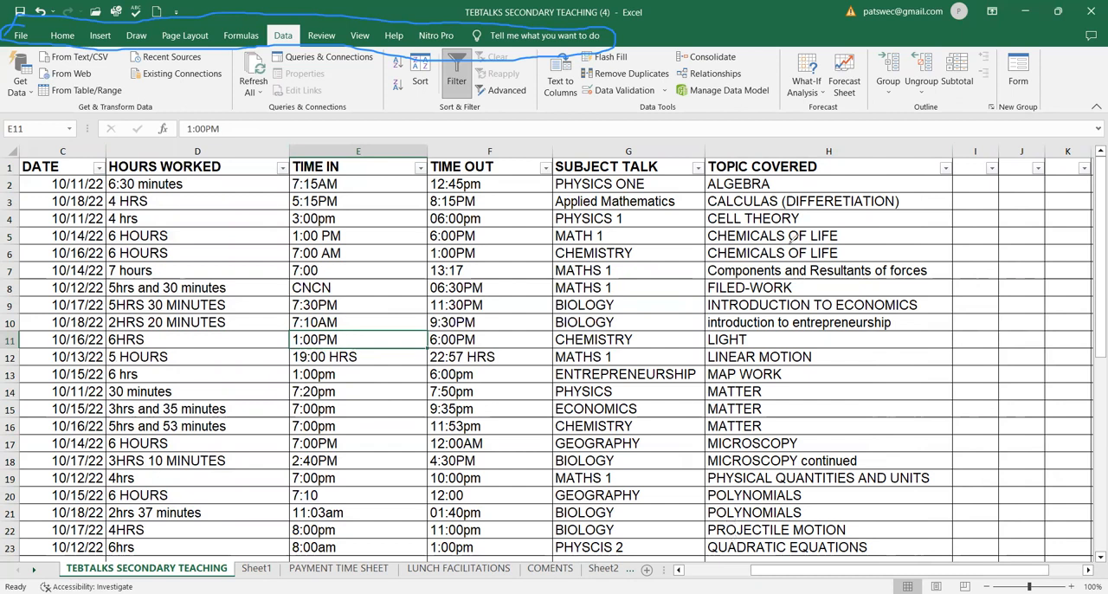
mouse_move(710, 154)
left_mouse_down()
mouse_move(699, 450)
mouse_move(719, 520)
mouse_move(795, 541)
mouse_move(859, 354)
mouse_move(794, 155)
mouse_move(728, 170)
left_mouse_up()
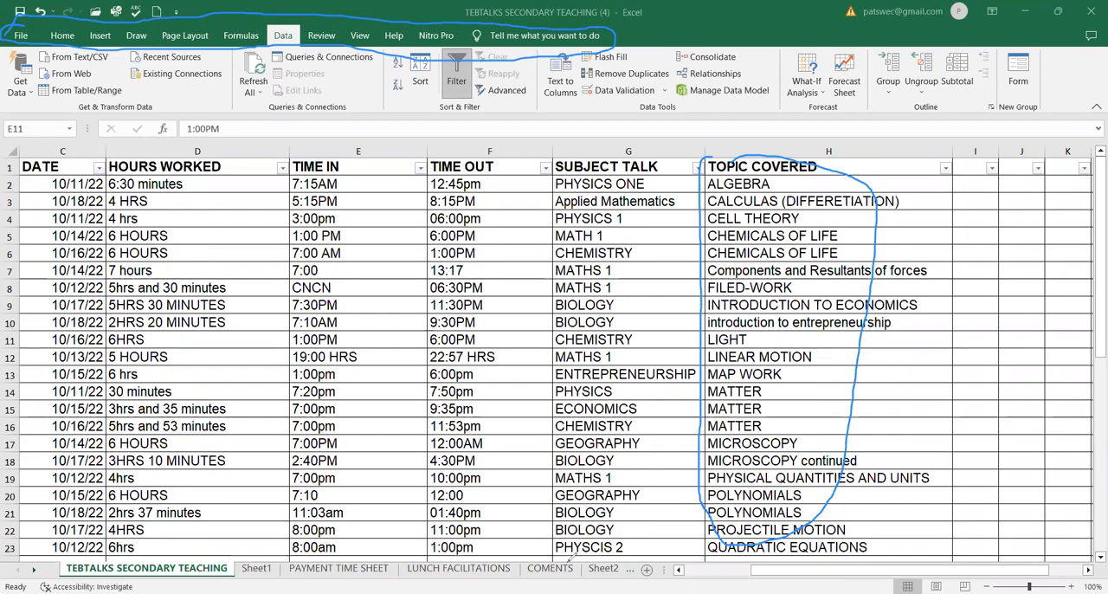
Start Text to Columns on the TOPIC COVERED column and scroll through the preview of all its rows.
left_click(766, 155)
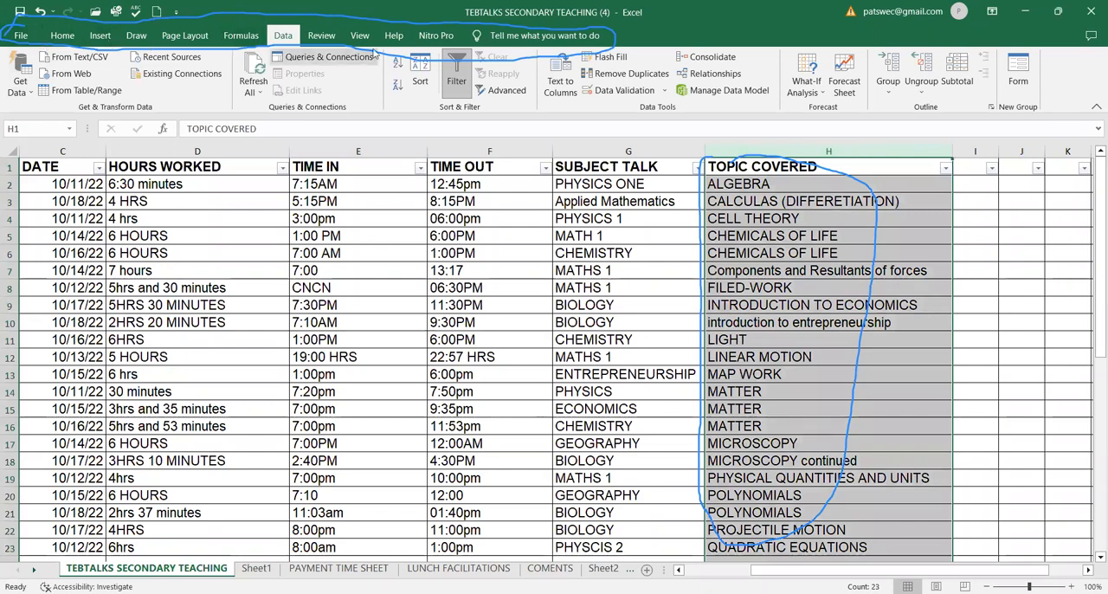
left_click(572, 90)
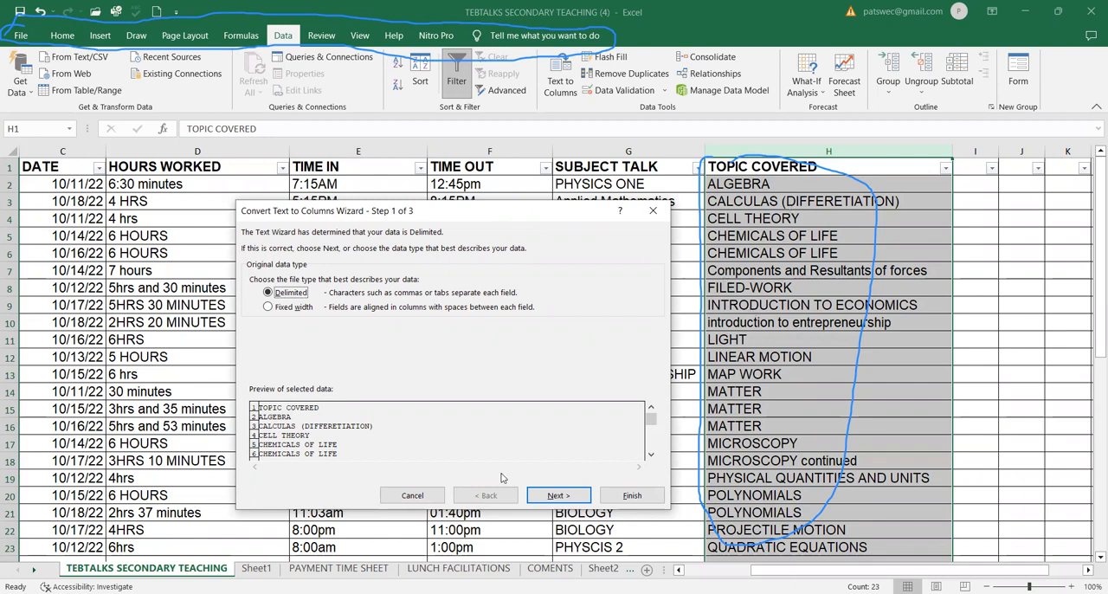
left_click(652, 455)
left_click(652, 455)
left_click(652, 455)
left_click(652, 455)
left_click(652, 454)
left_click(652, 455)
left_click(652, 455)
left_click(653, 455)
left_click(652, 455)
left_click(652, 454)
left_click(652, 455)
left_click(652, 455)
left_click(652, 455)
left_click(653, 455)
left_click(652, 455)
left_click(652, 454)
left_click(652, 454)
left_click(652, 455)
left_click(652, 455)
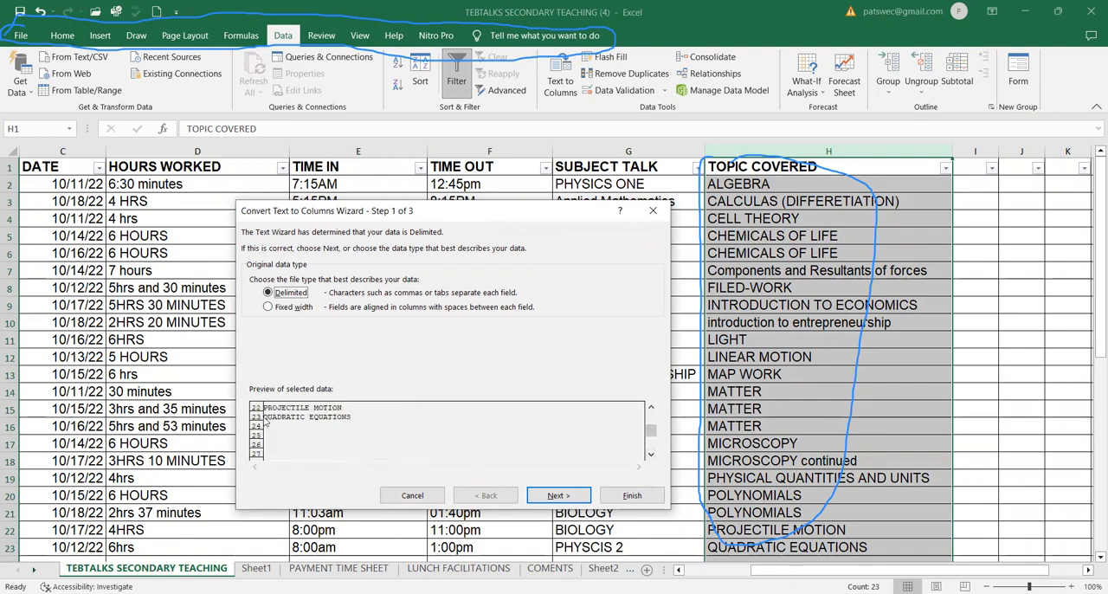
left_click(650, 409)
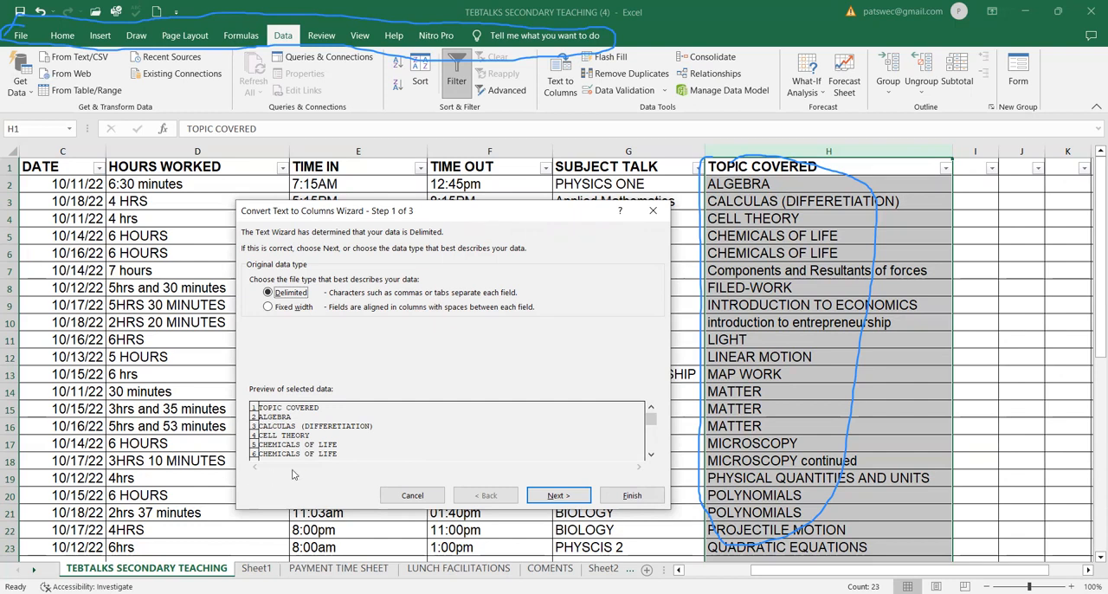
Try splitting TOPIC COVERED using Tab, Semicolon, Comma, Space and Other delimiters, replacing existing data, and undo it.
left_click(556, 497)
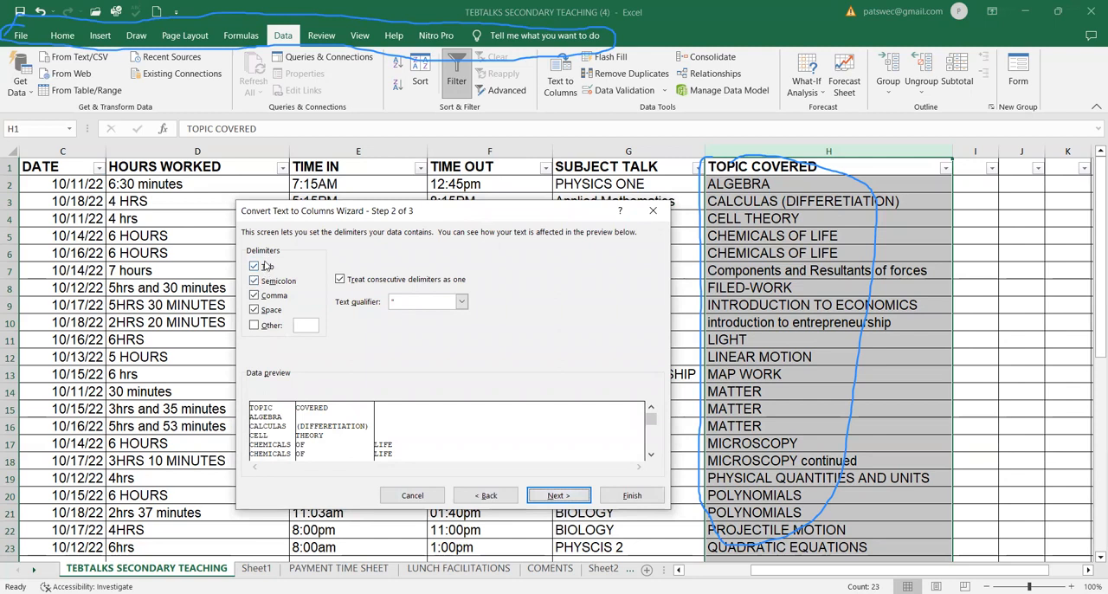
left_click(254, 326)
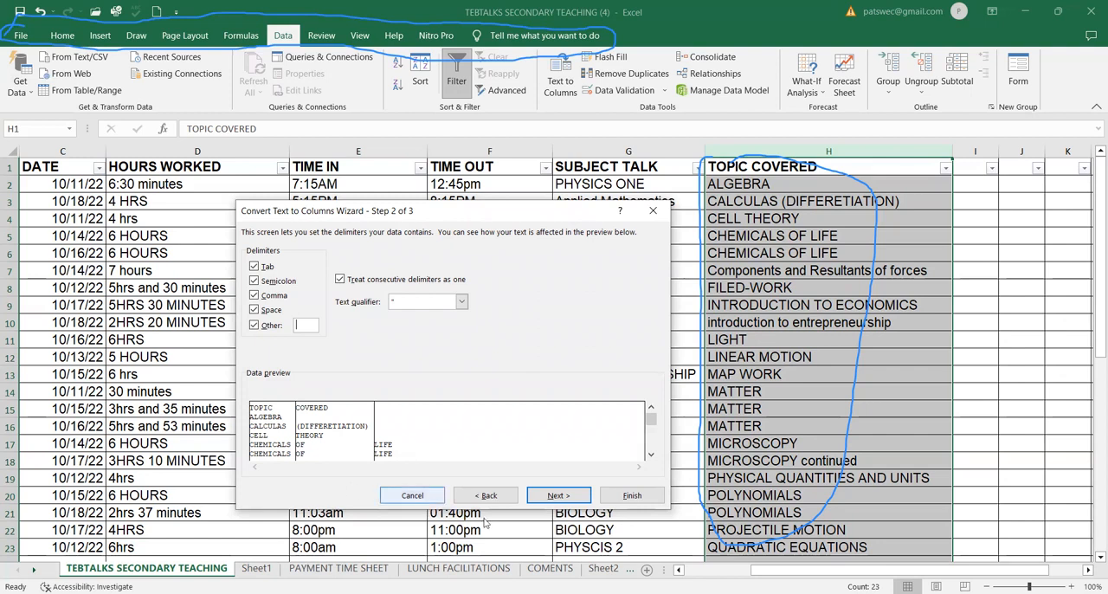
left_click(557, 496)
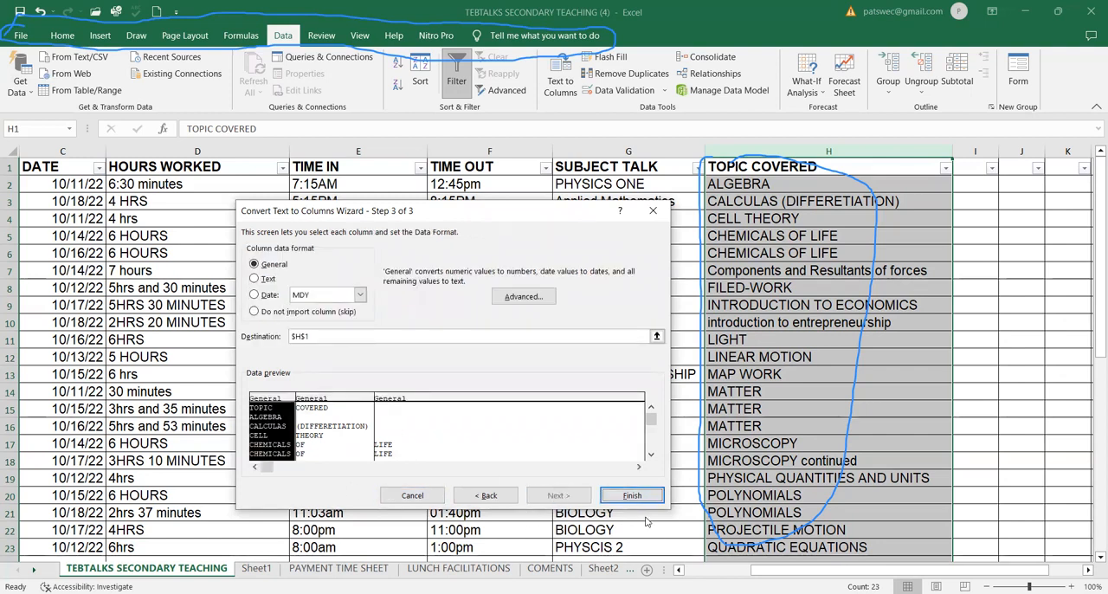
left_click(631, 495)
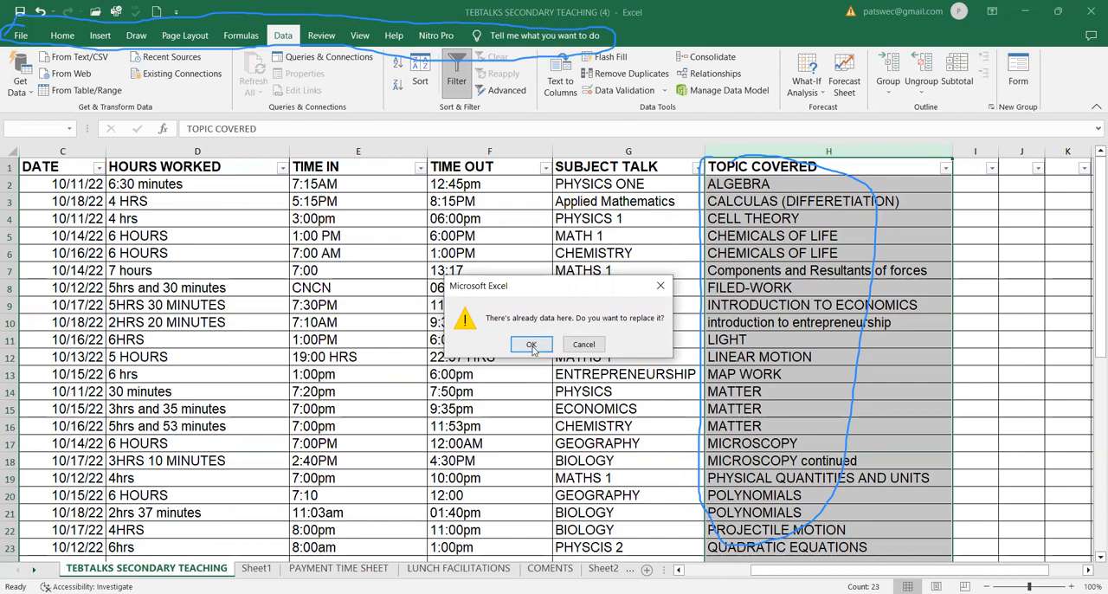
left_click(532, 345)
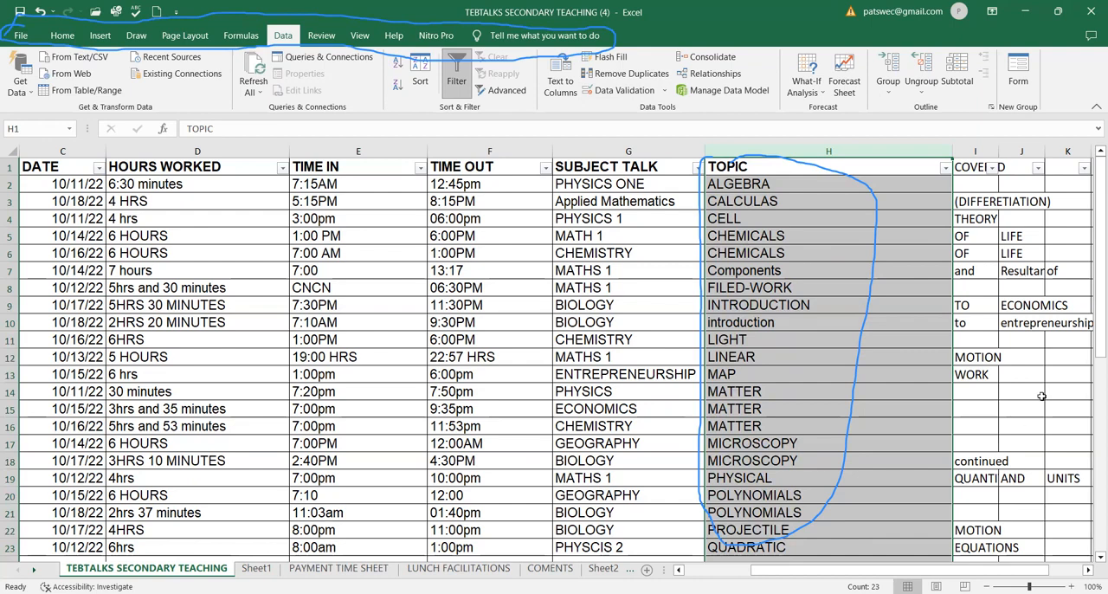
scroll(1043, 396, "down", 1)
scroll(979, 232, "up", 1)
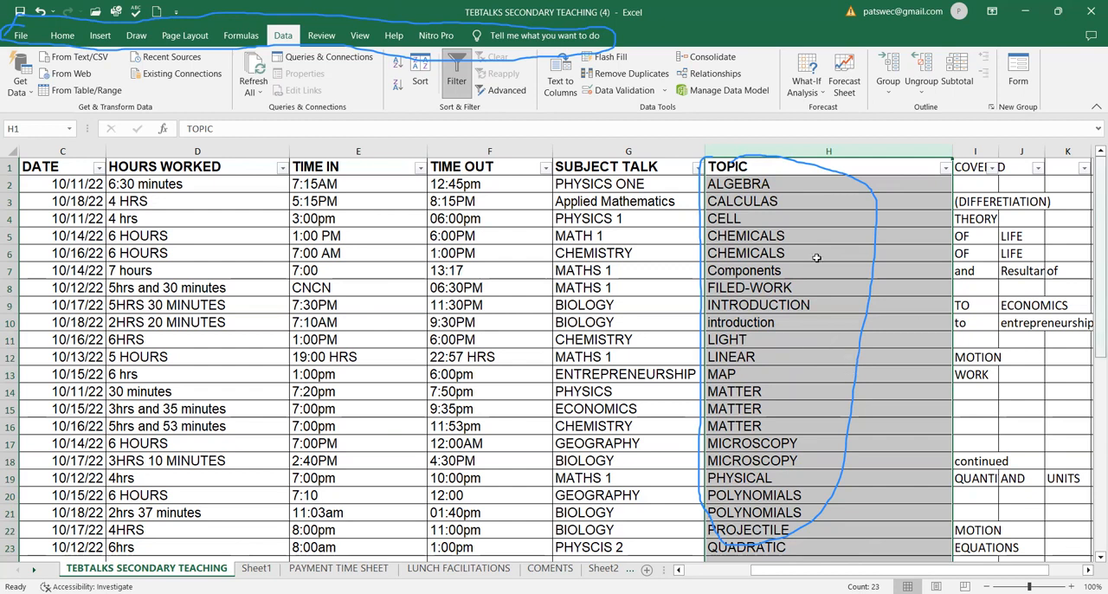
left_click(39, 14)
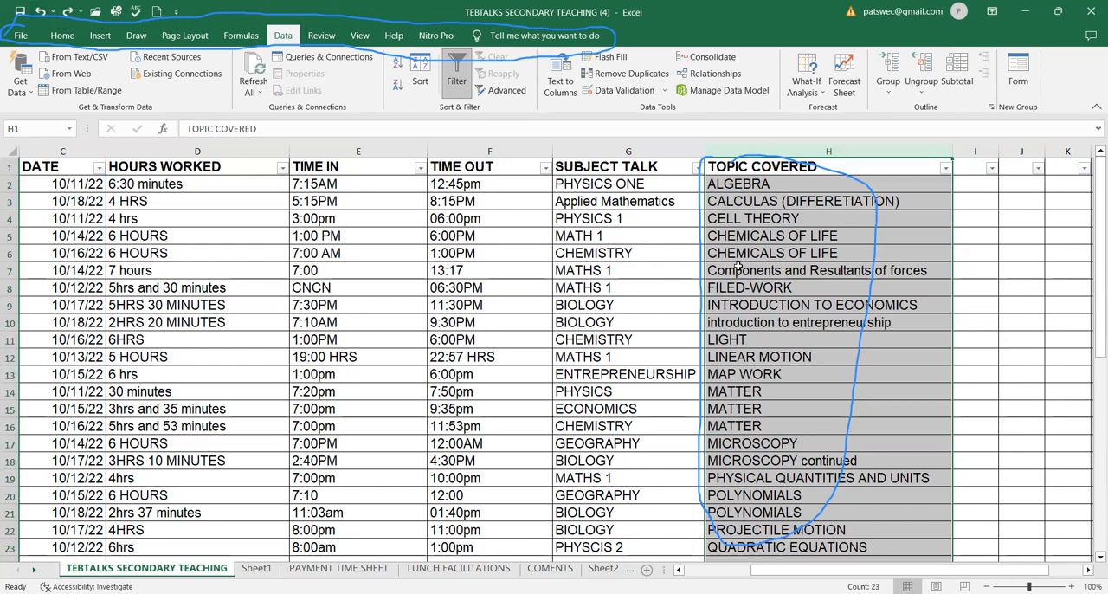
Split the TOPIC COVERED column again with Text to Columns using the wizard's current delimiter settings, replacing existing data.
left_click(738, 275)
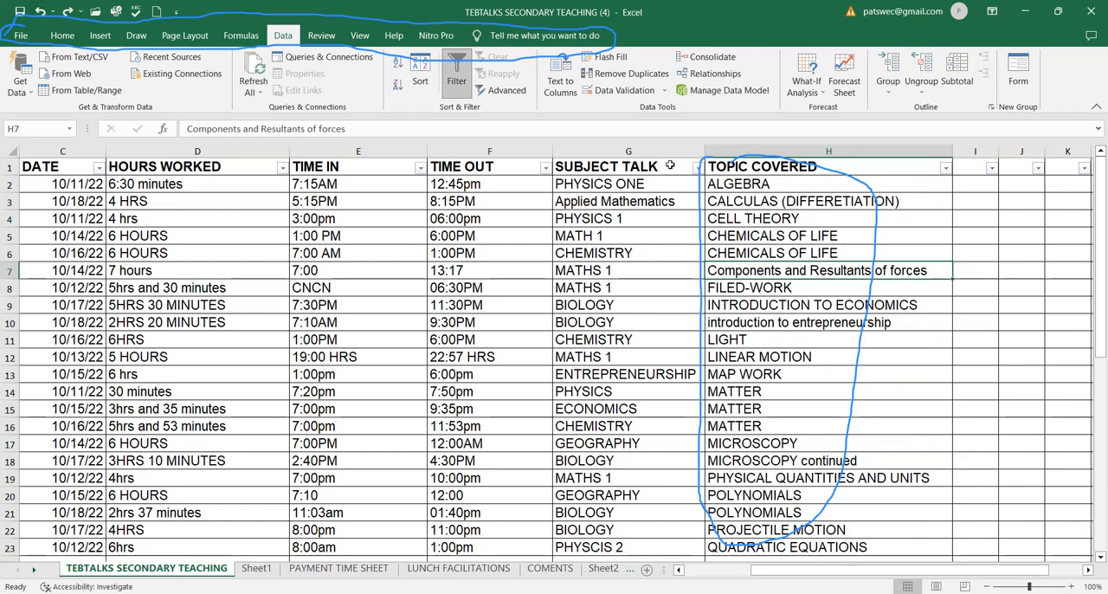
left_click(785, 152)
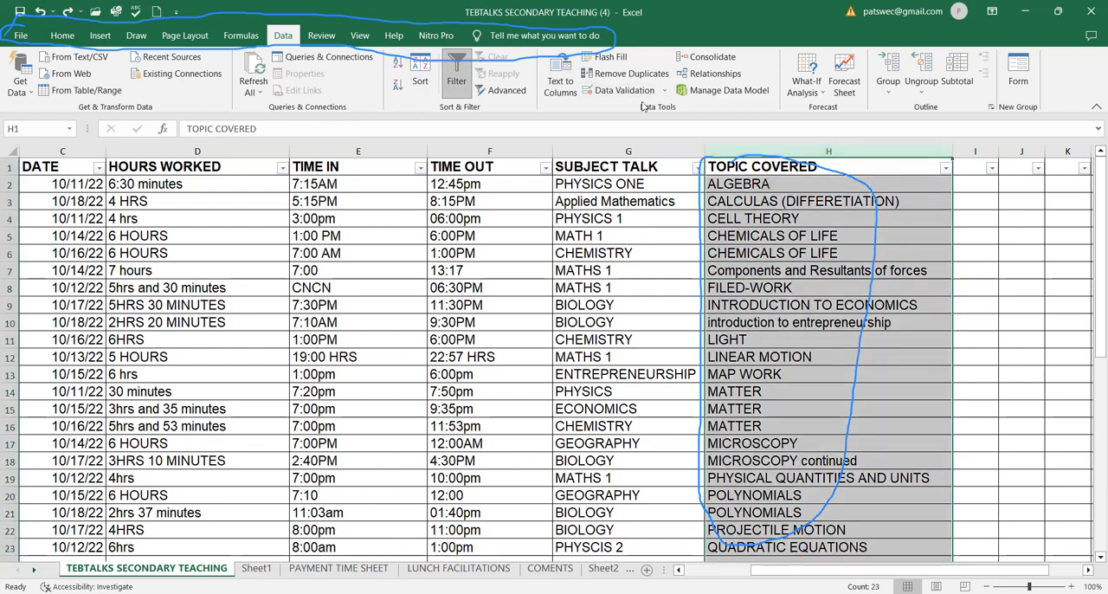
left_click(560, 85)
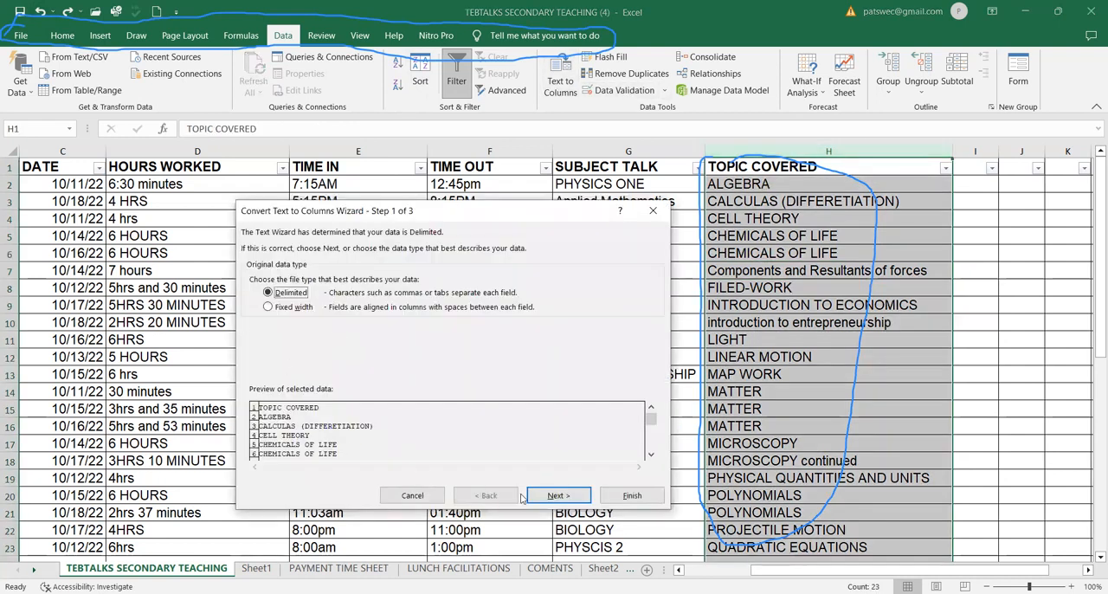
left_click(550, 496)
left_click(555, 495)
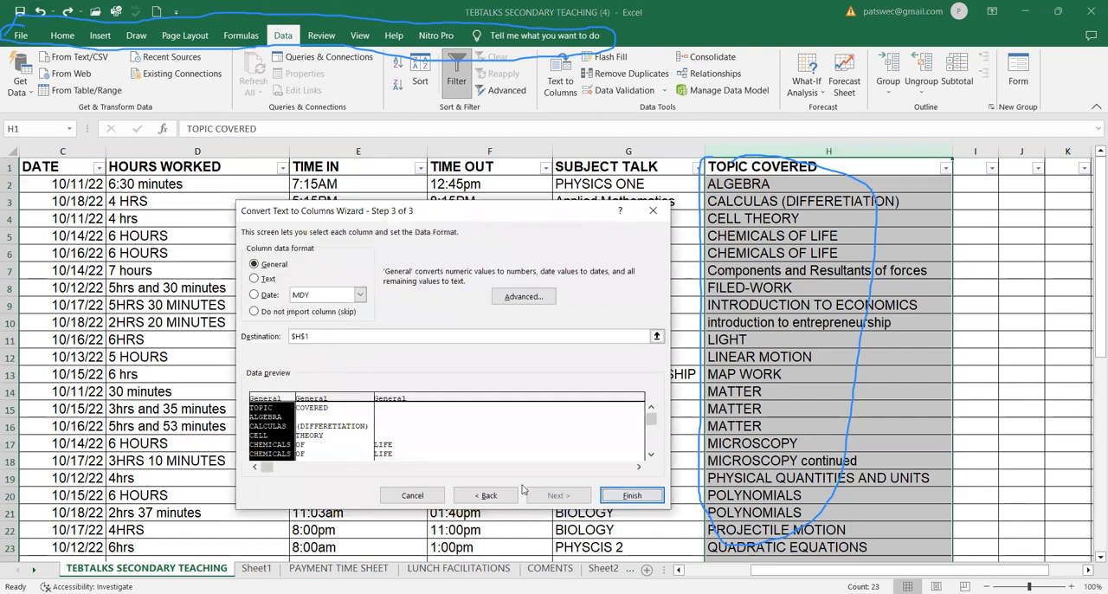
left_click(632, 496)
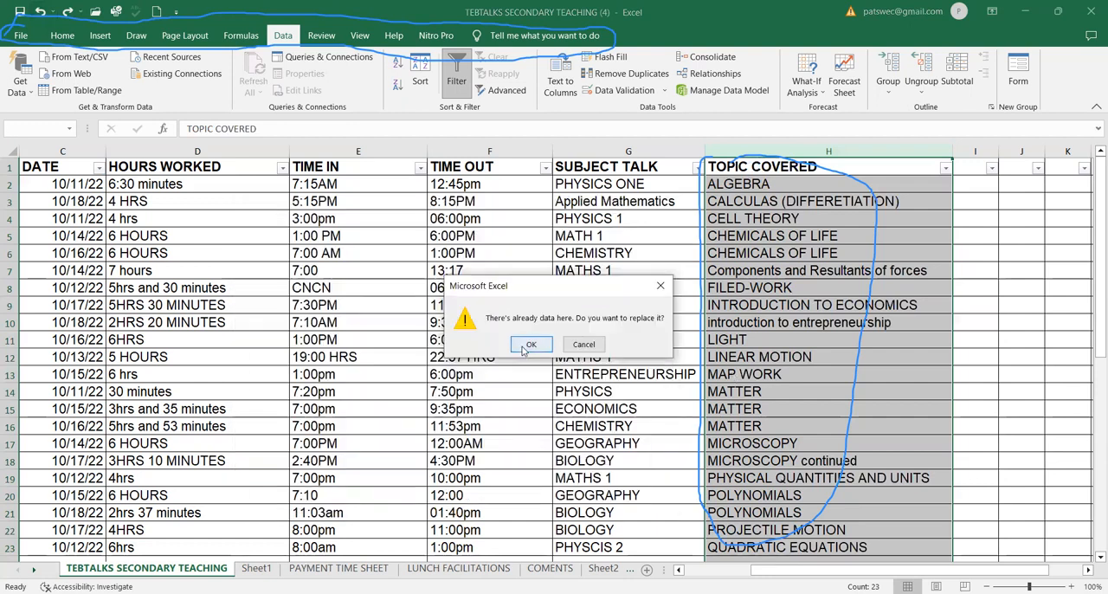
left_click(558, 344)
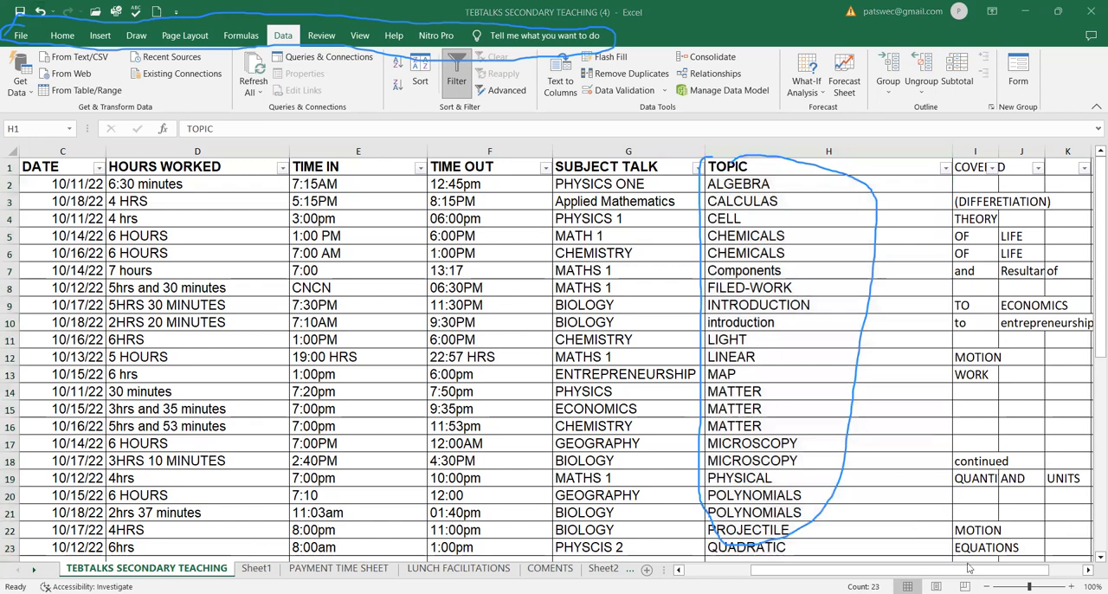
Inspect how row 7's topic words spread across the neighbouring columns, then undo the split.
left_click(1090, 568)
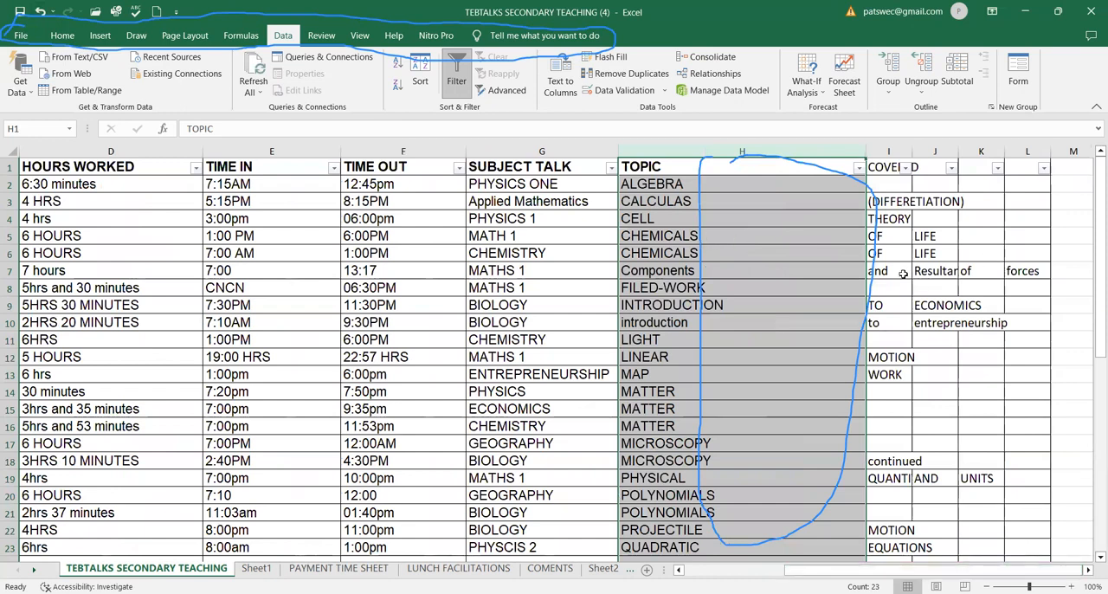
left_click(680, 271)
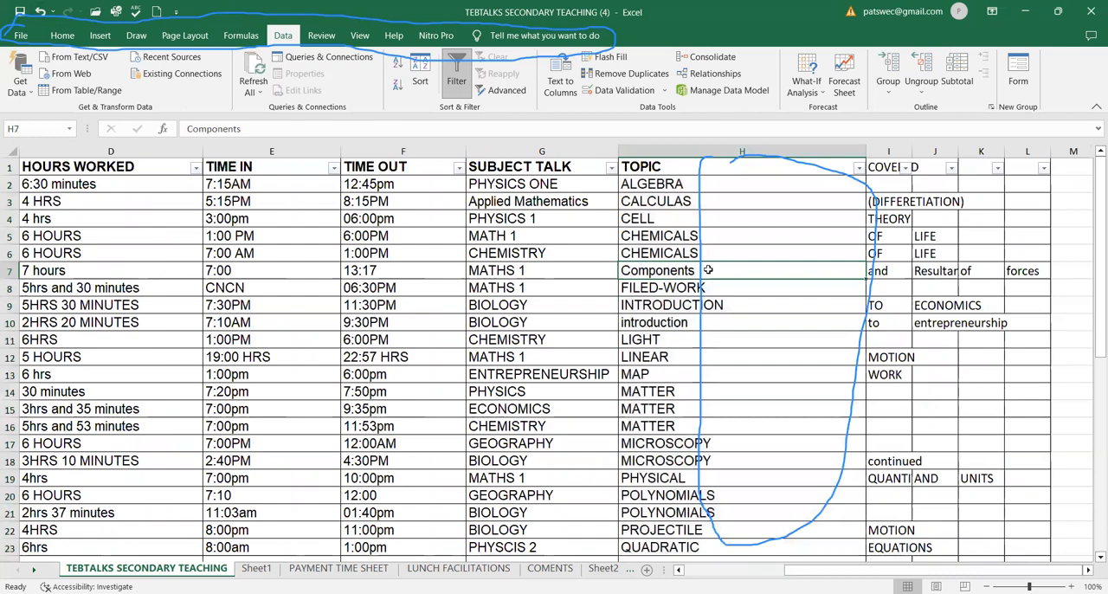
left_click(875, 272)
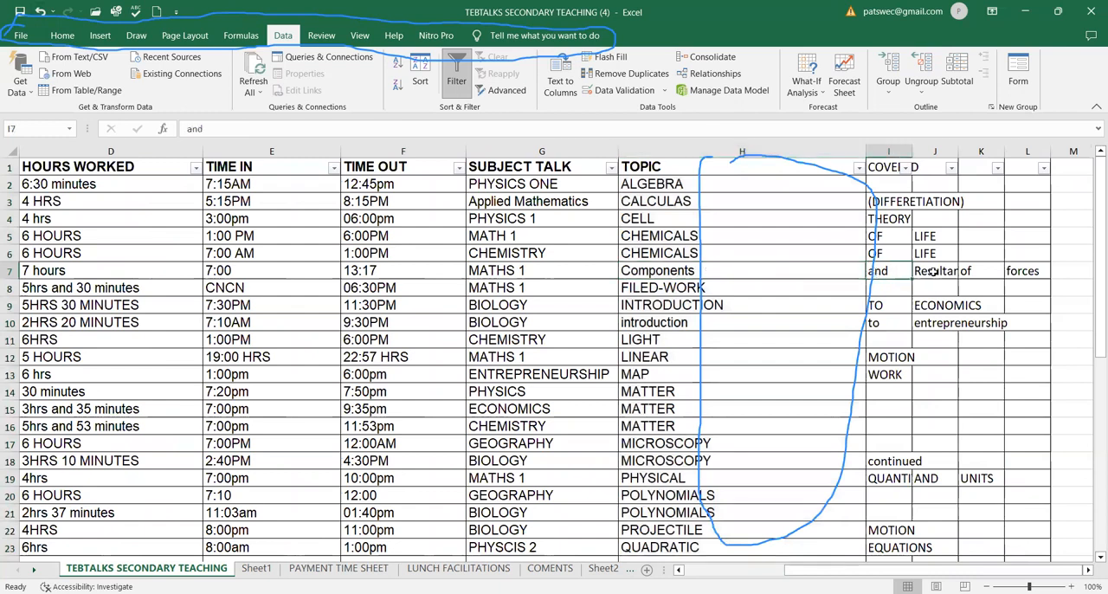
left_click(937, 271)
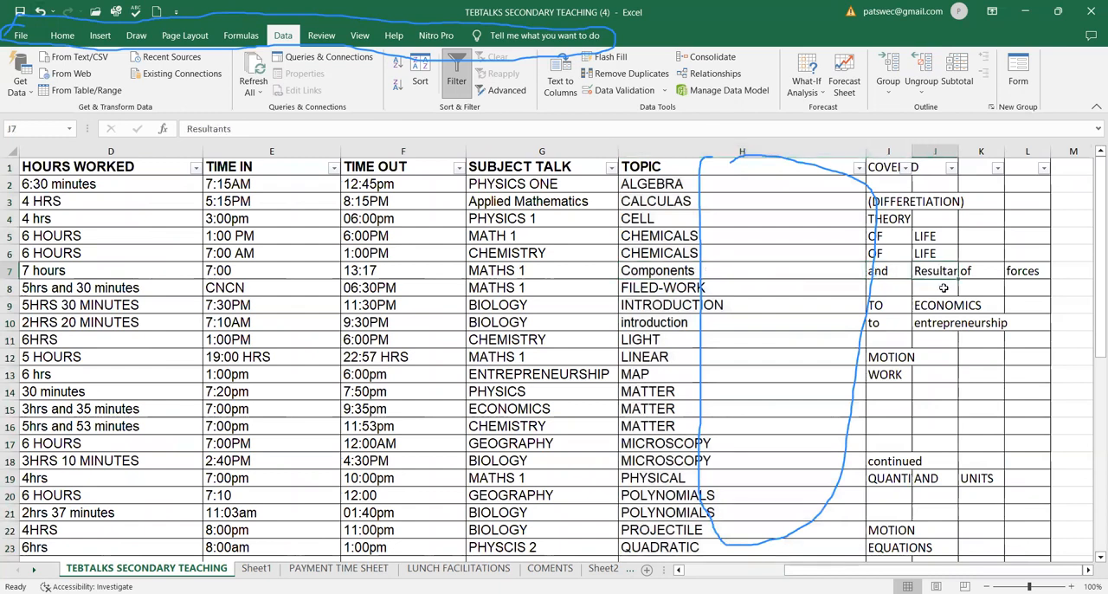
left_click(971, 273)
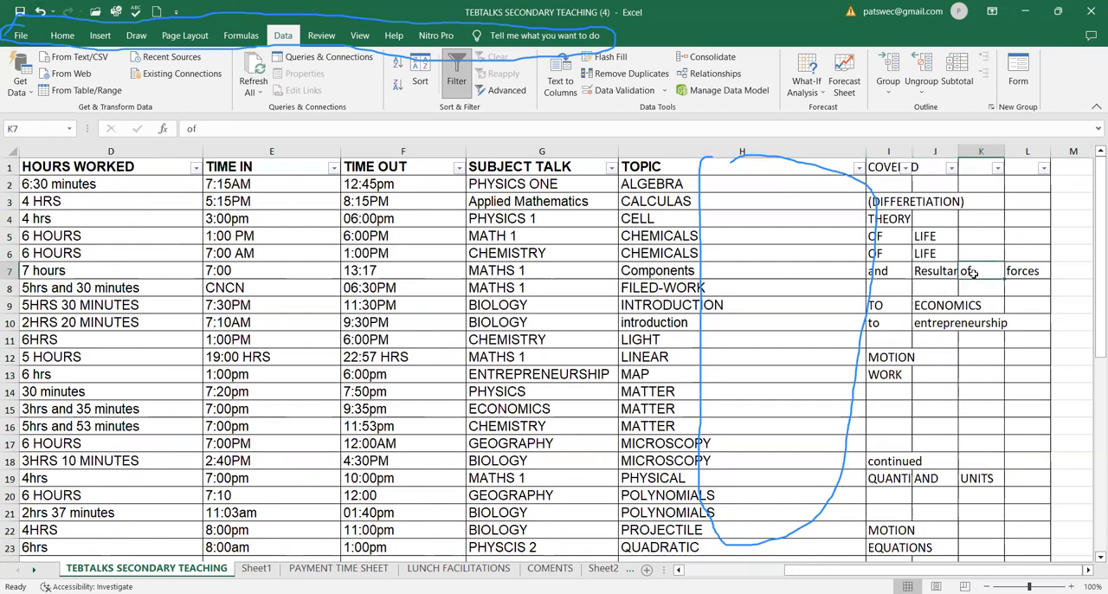
left_click(1023, 273)
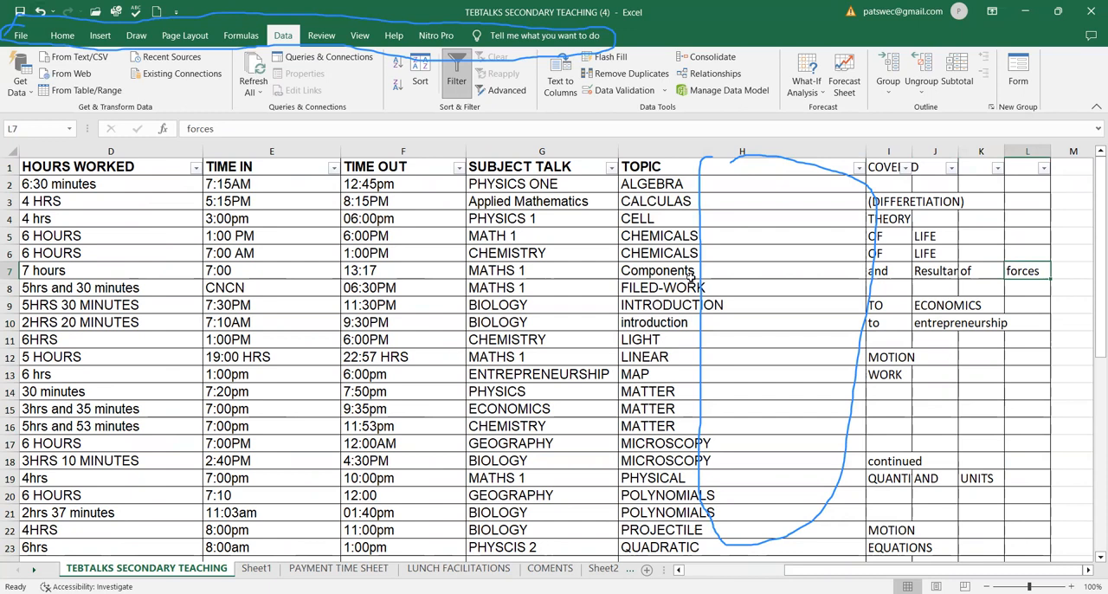
left_click(40, 11)
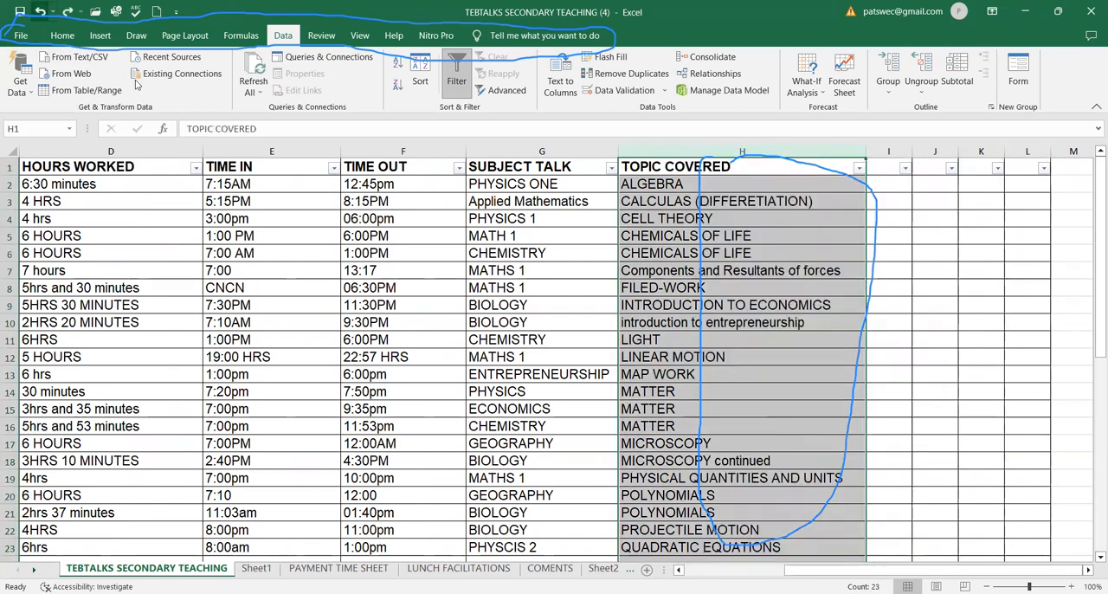
Examine the words within the multi-word topics in rows 7 and 5 of TOPIC COVERED.
left_click(652, 269)
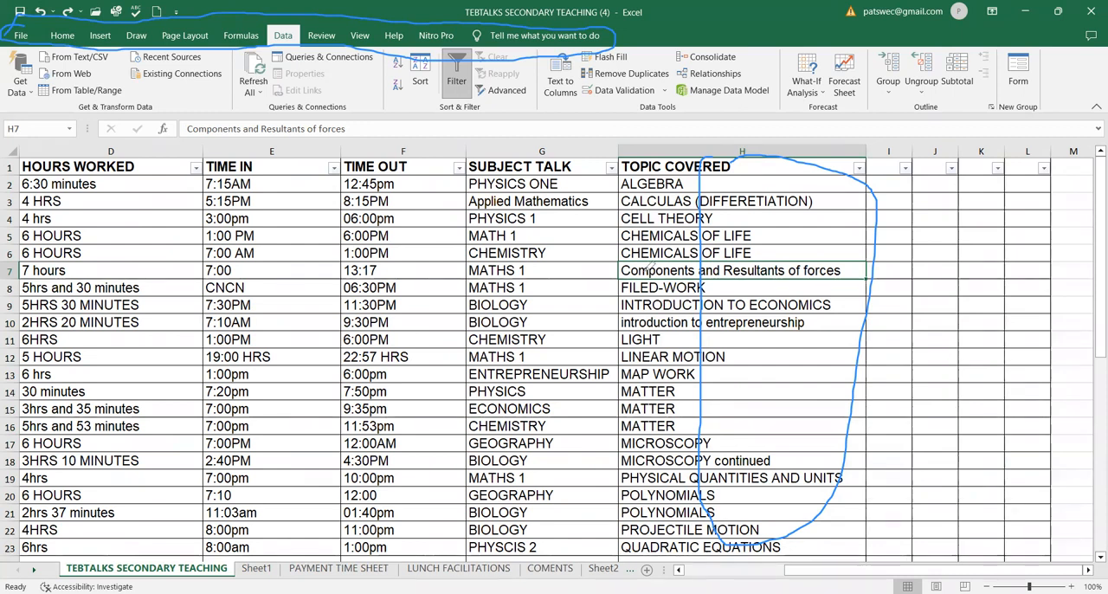
double_click(675, 269)
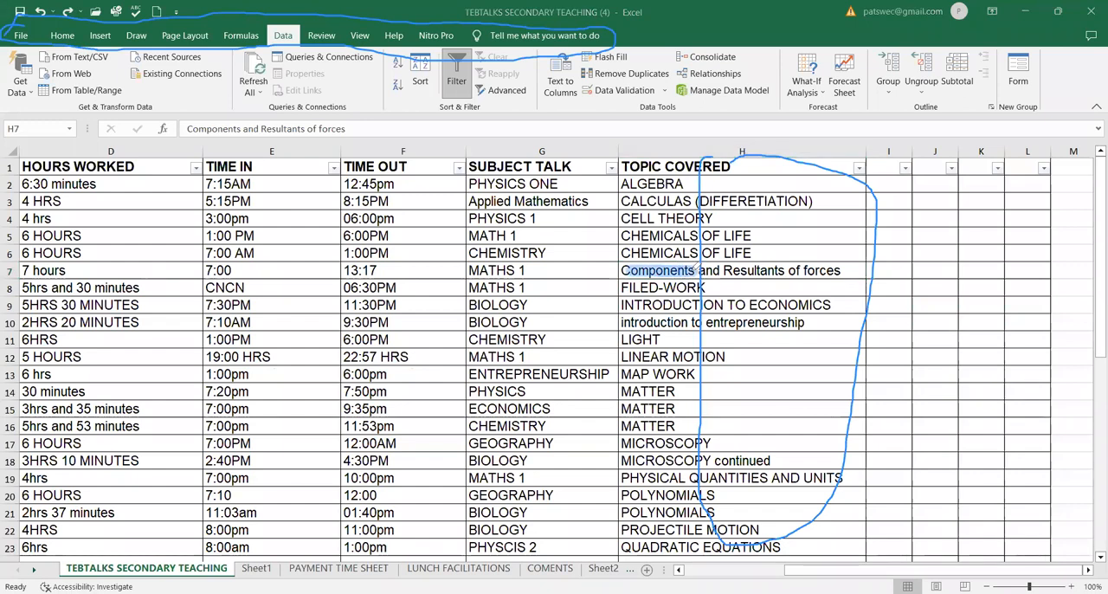
left_click_drag(702, 269, 836, 269)
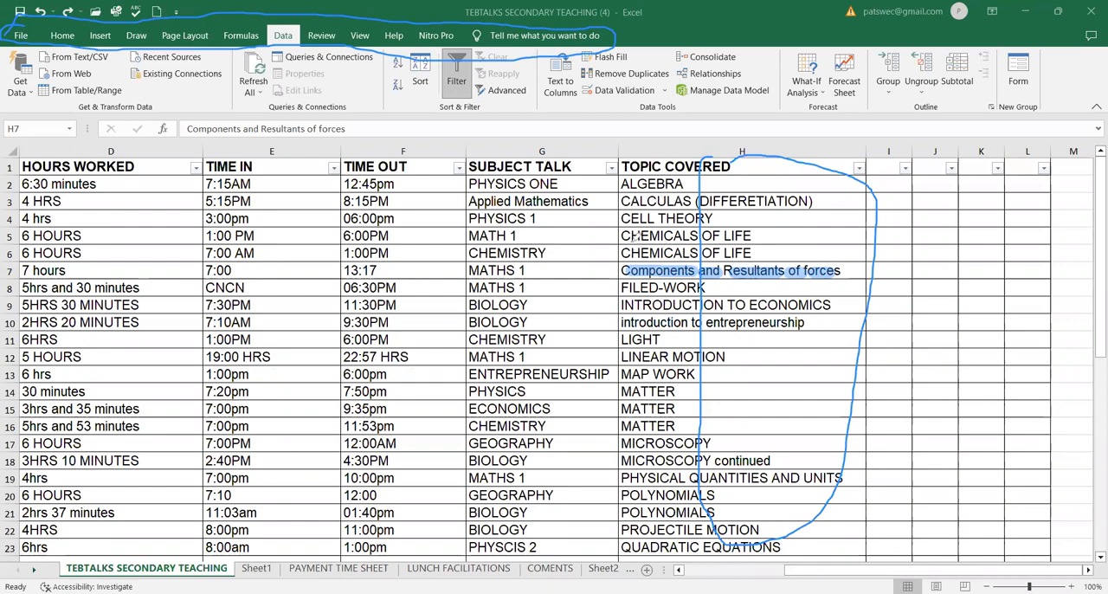
left_click_drag(631, 234, 700, 232)
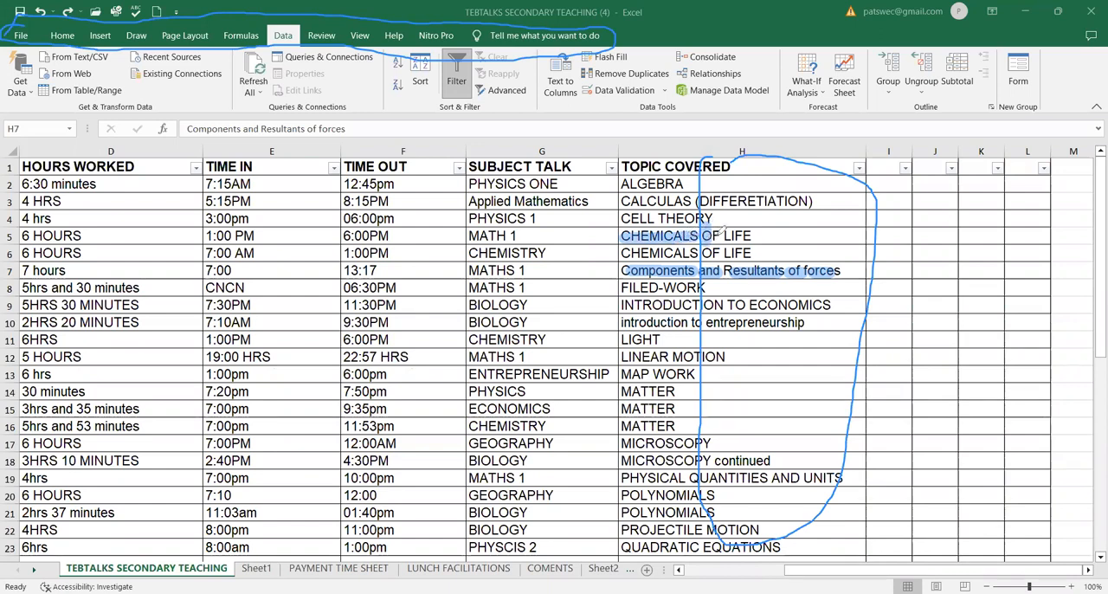
left_click_drag(729, 234, 754, 232)
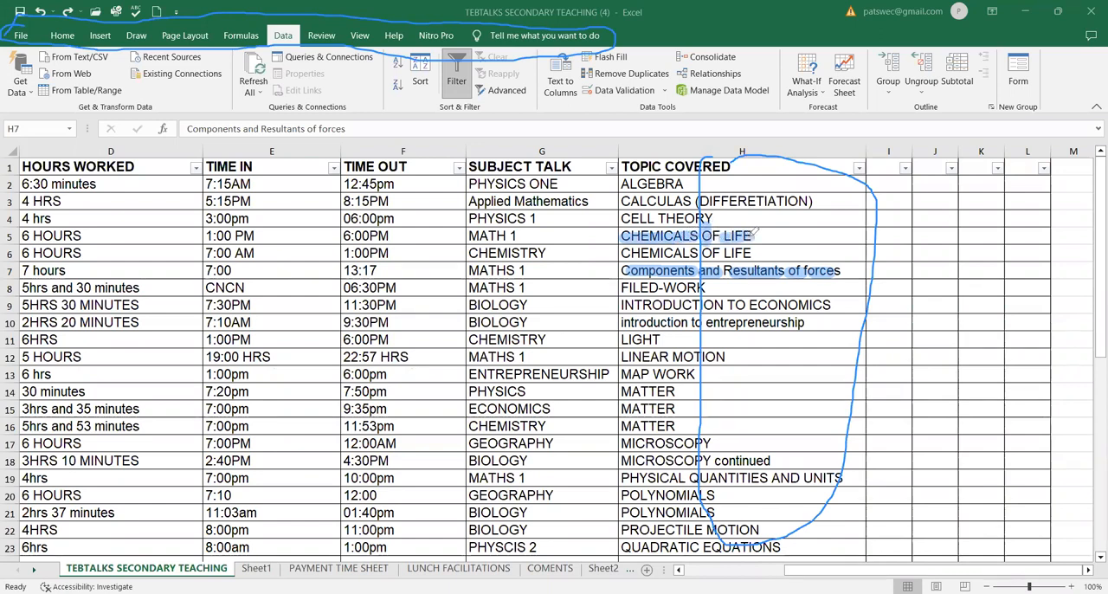